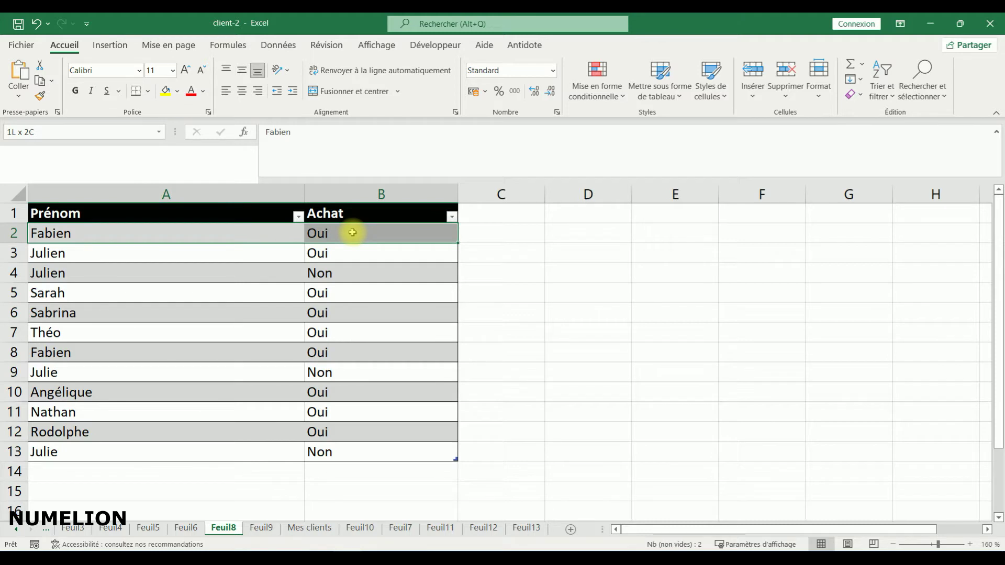
Step: Enter a UNIQUE formula in D1 that extracts the distinct first names from the table's Prénom column
click(365, 237)
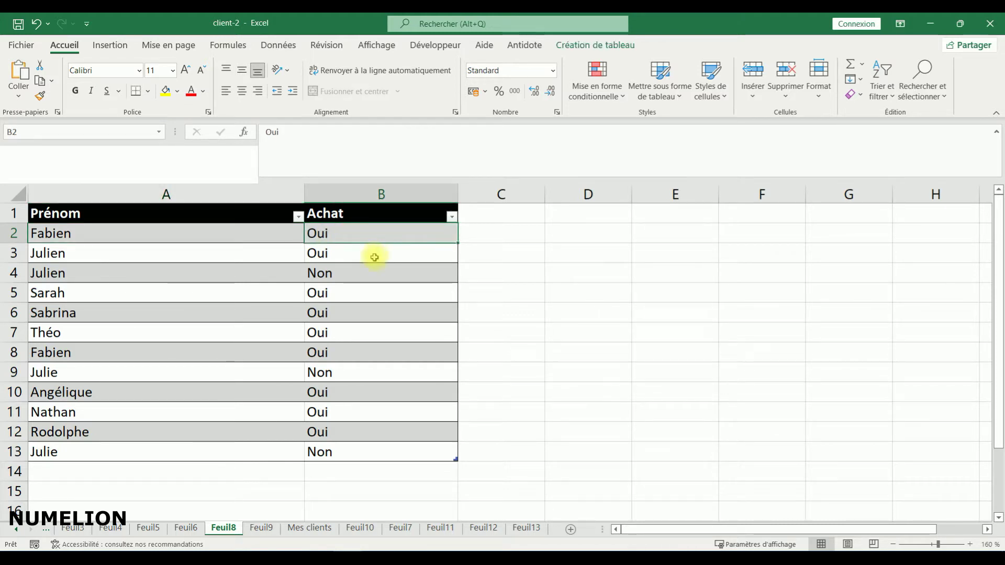
click(582, 216)
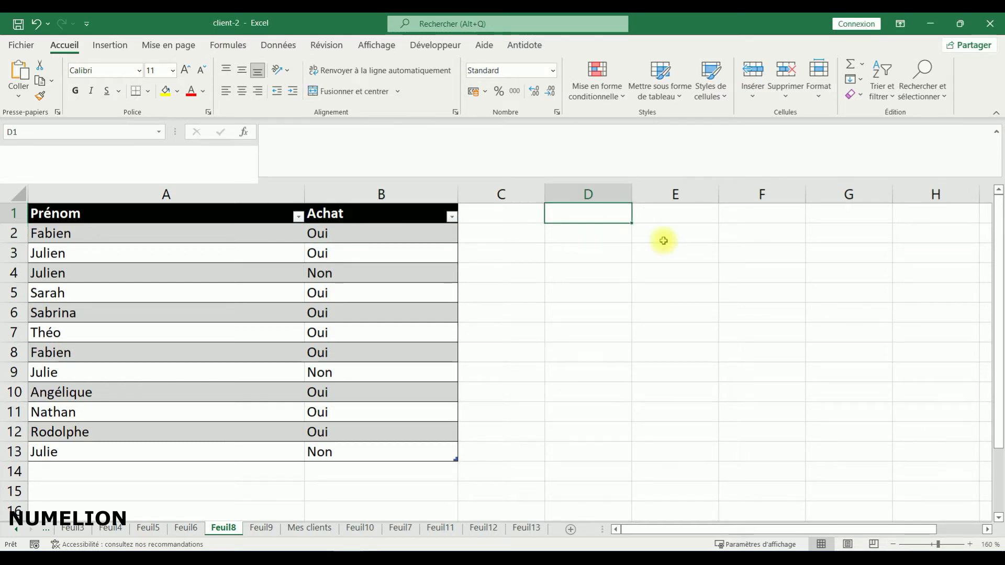
text(=)
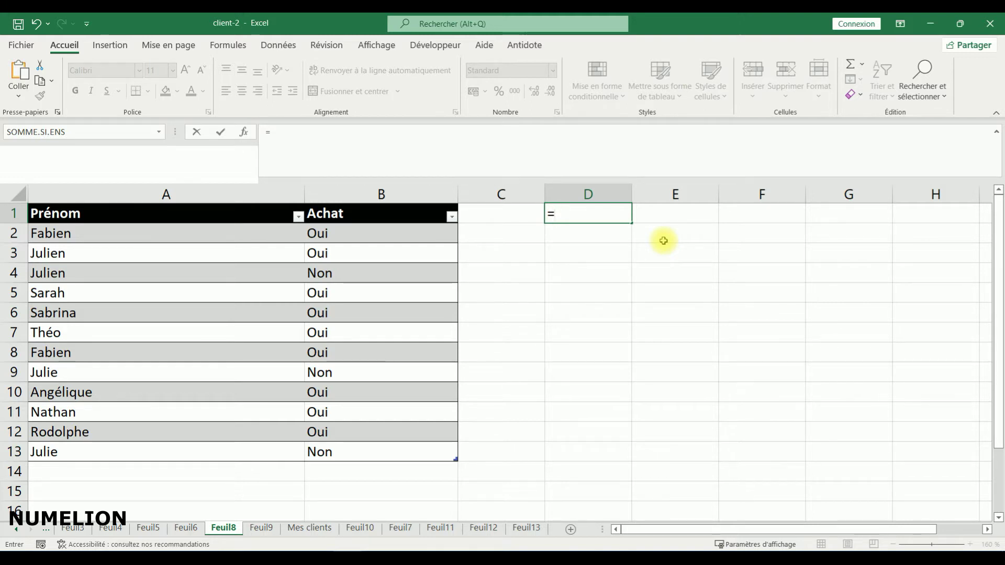
text(UNIQUE)
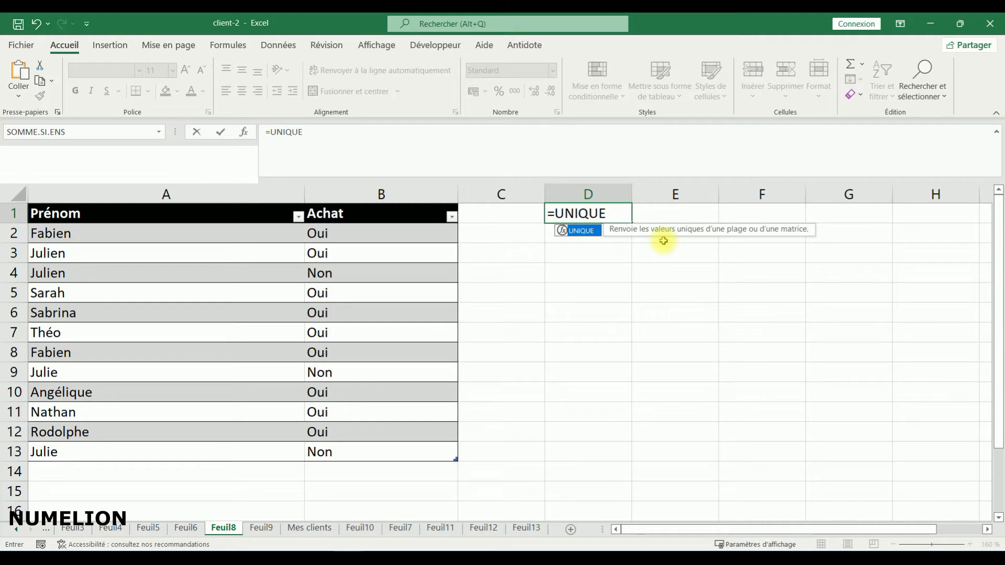
text(()
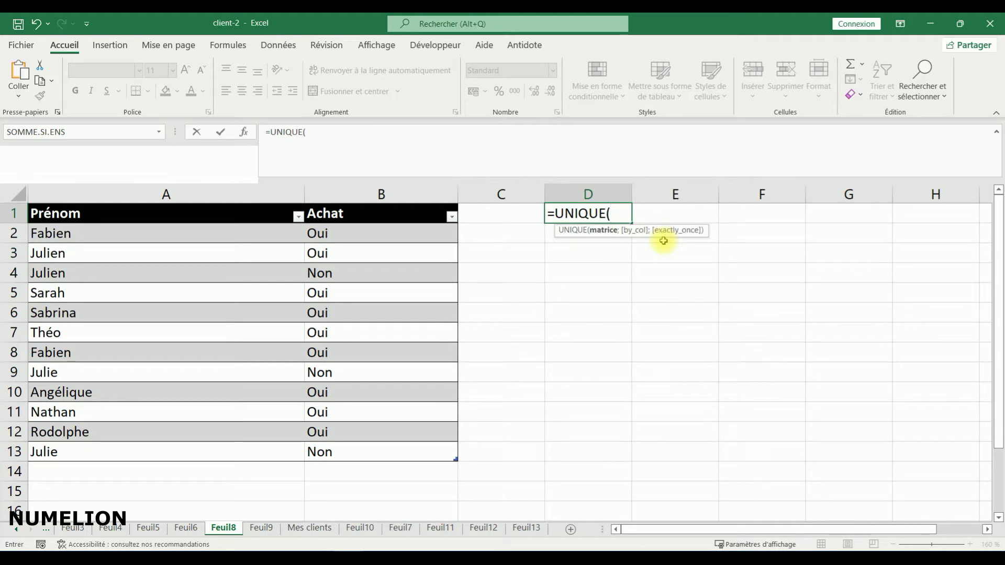
drag(67, 233, 62, 455)
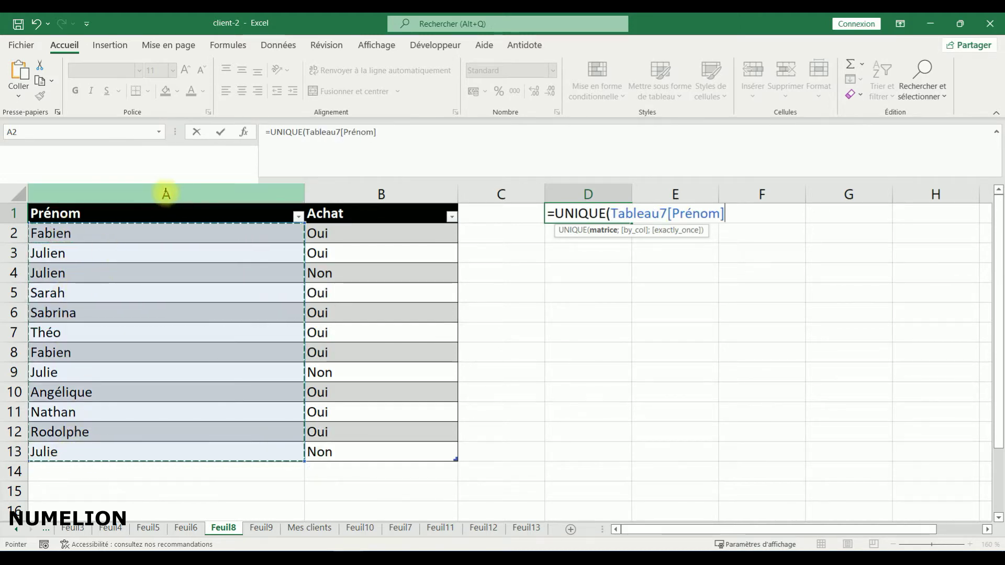
text())
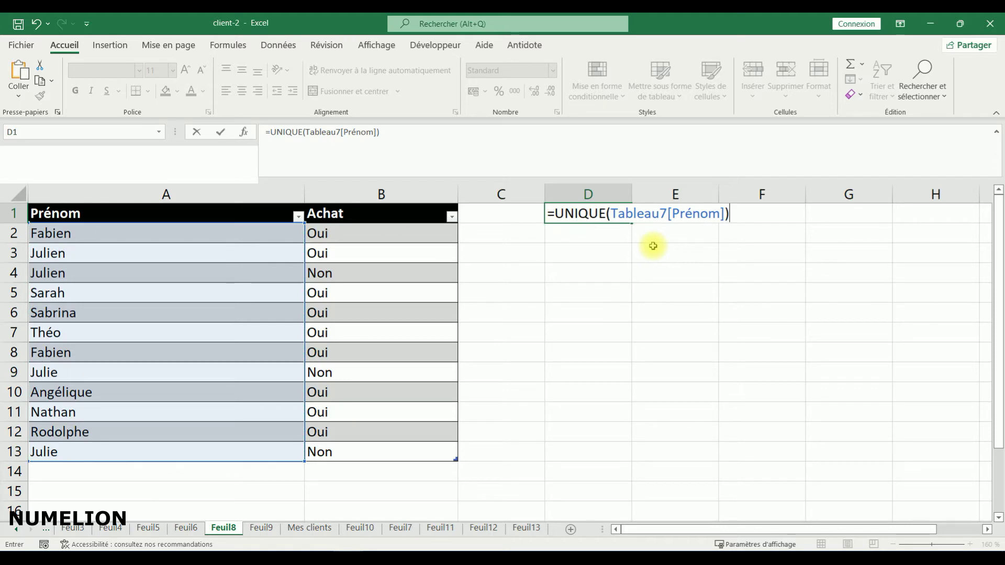
key(Left)
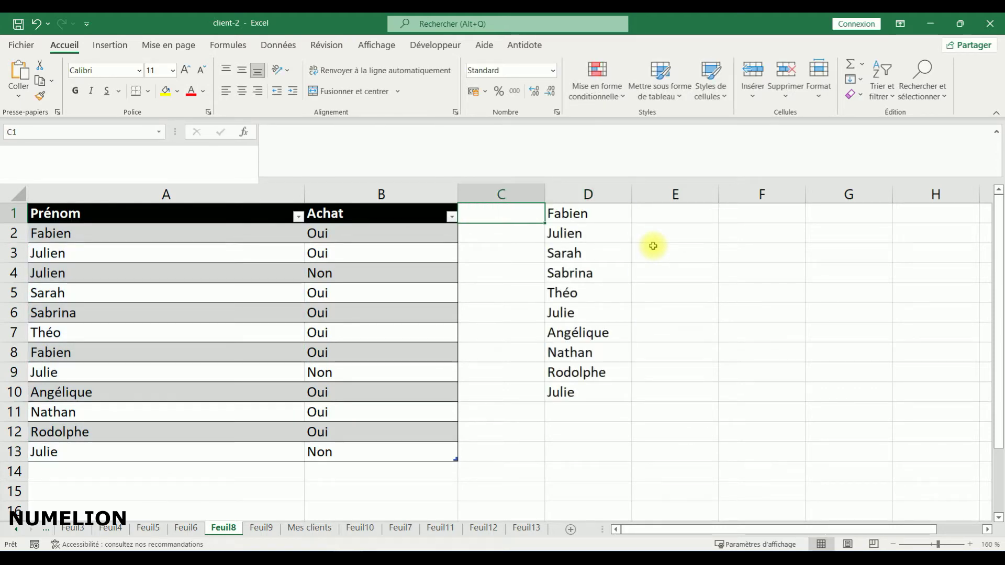
Step: Replace the argument of the UNIQUE formula in D1 with the range A2:B13
click(582, 214)
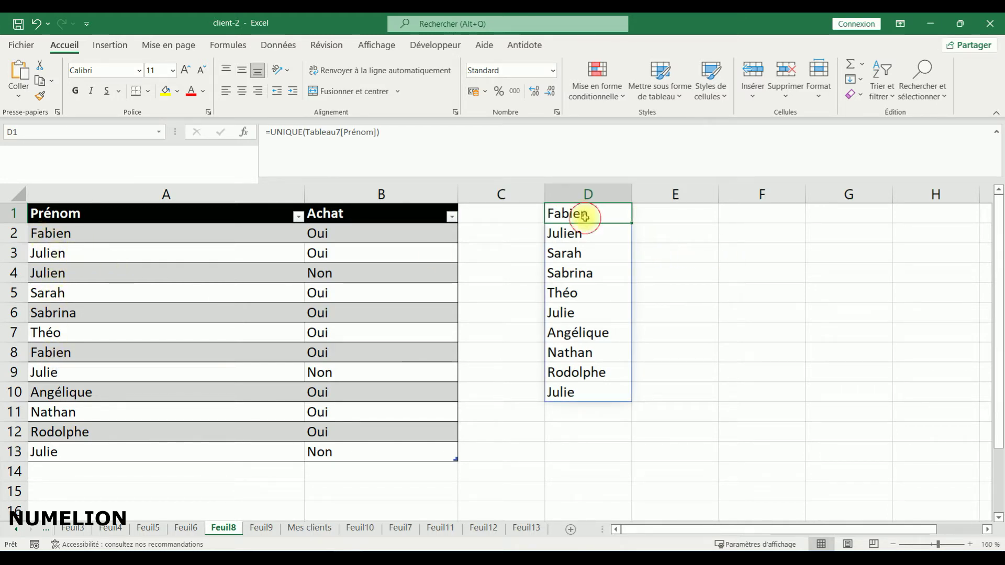
click(678, 219)
click(623, 216)
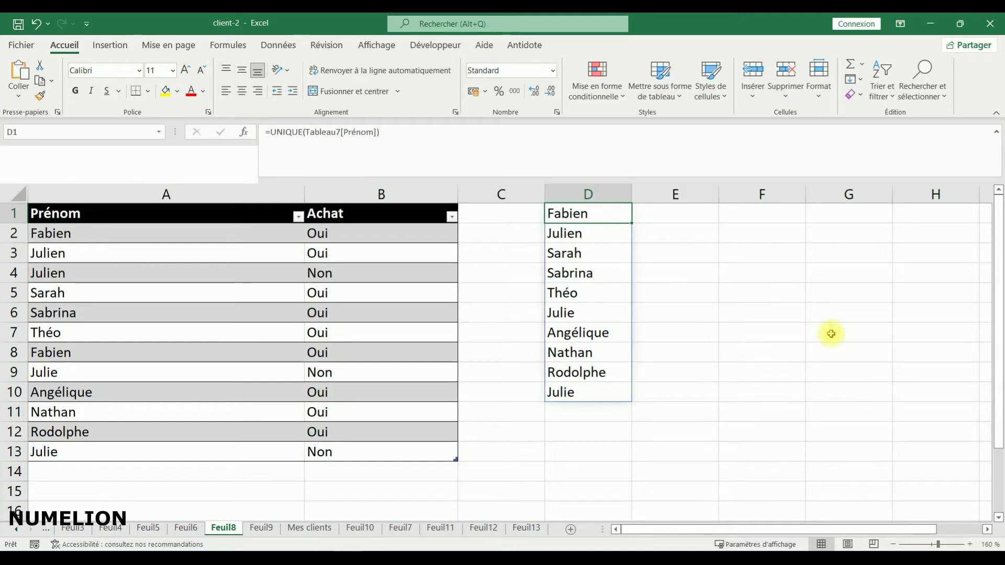
drag(378, 132, 306, 133)
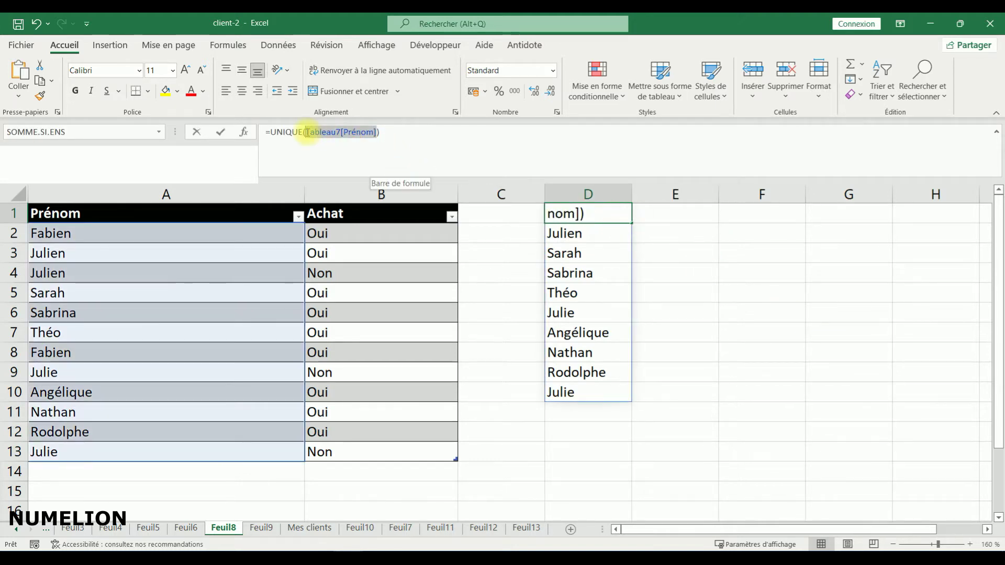
text(A2:)
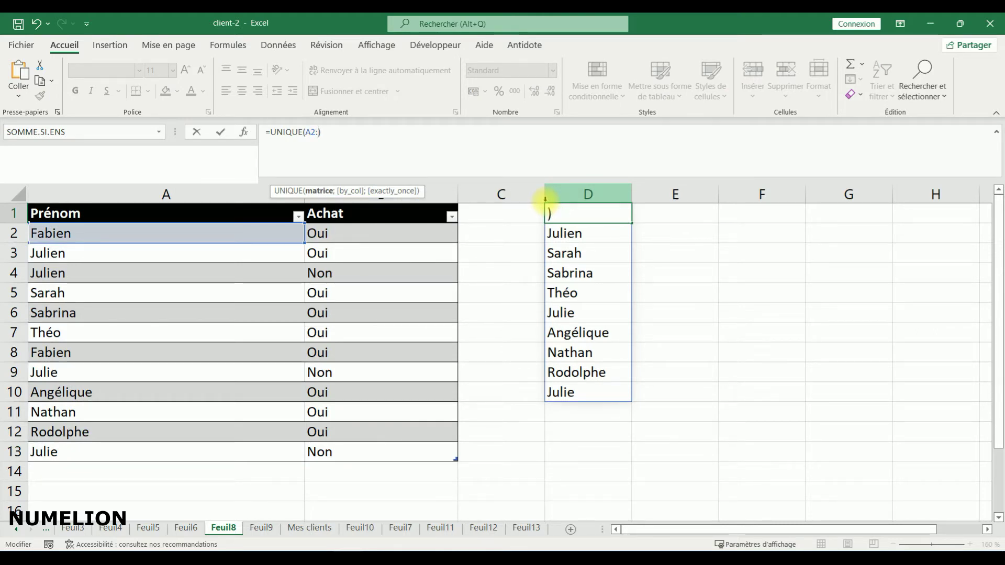
text(B13)
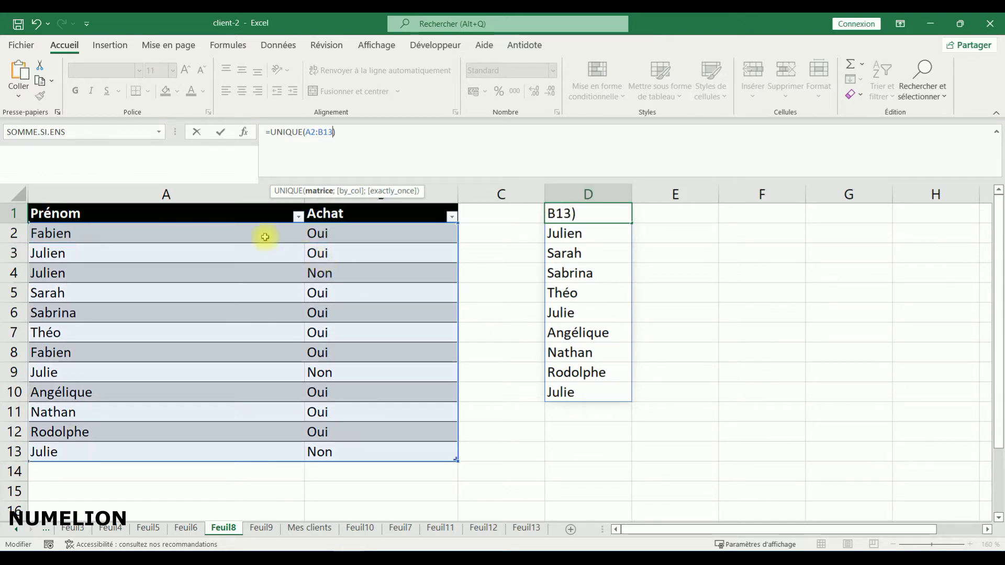
key(Return)
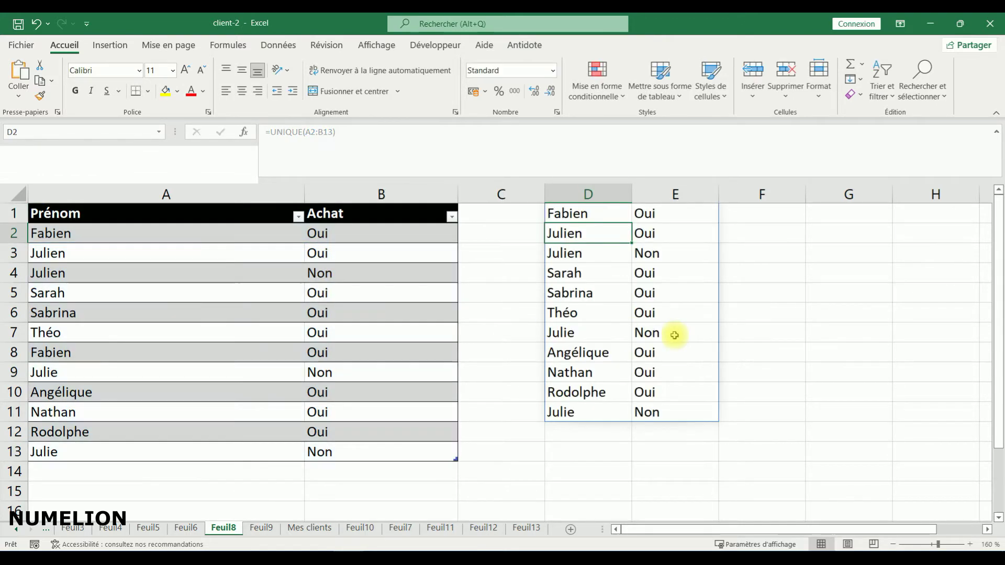
Step: Change the Achat value in cell B4 to Oui
click(567, 215)
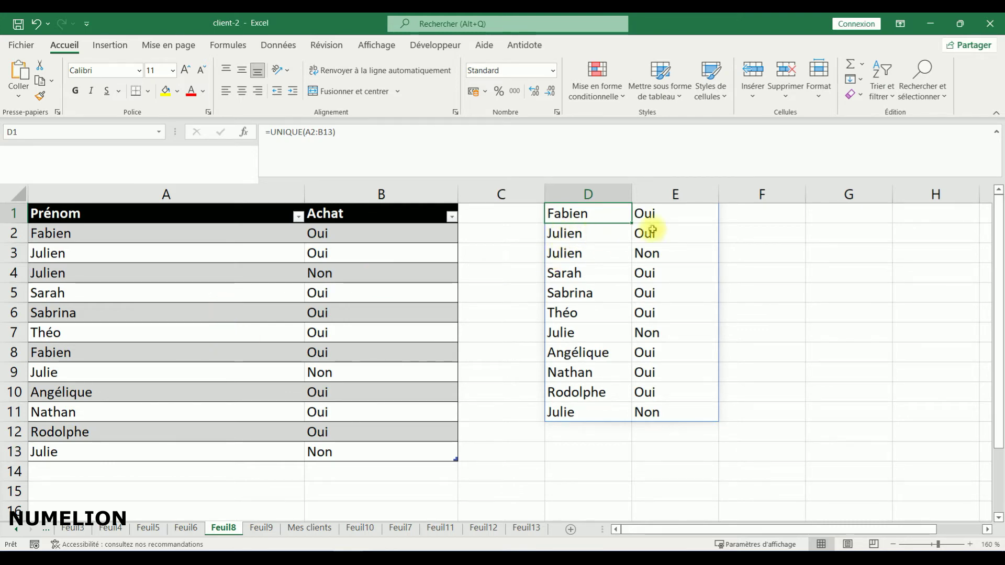
click(408, 277)
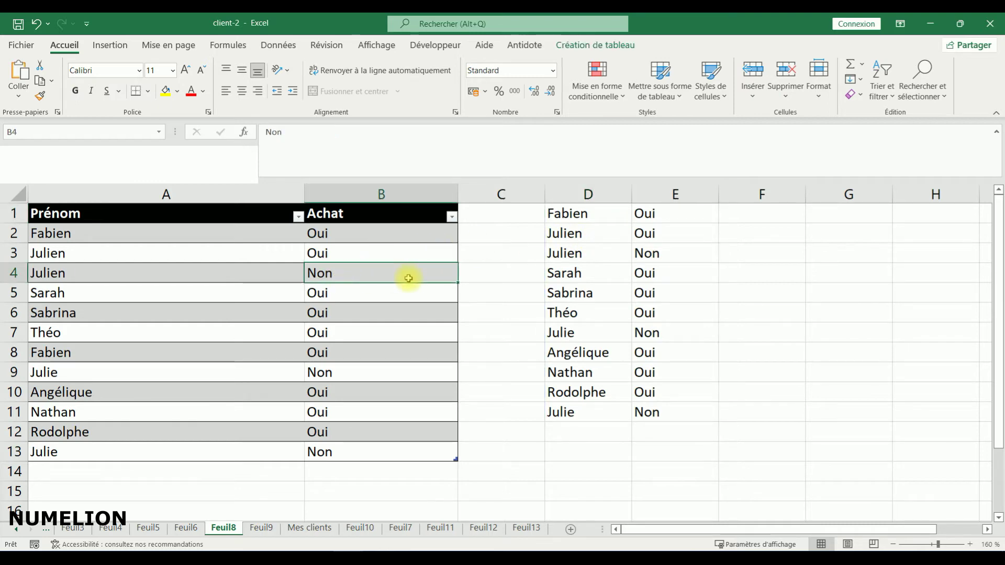
text(Oui)
key(Return)
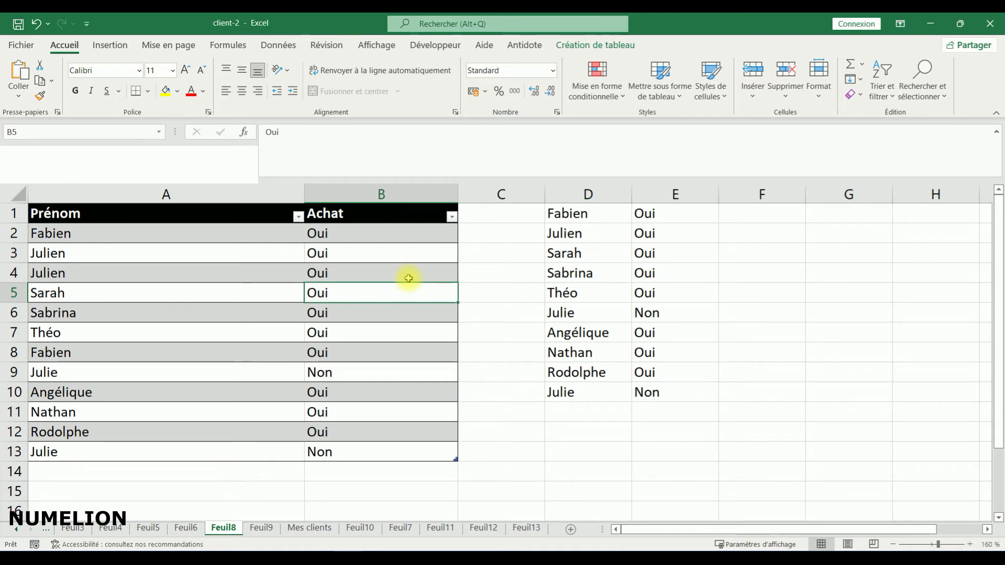
Step: Set the Achat value in cell B4 back to Non
click(404, 277)
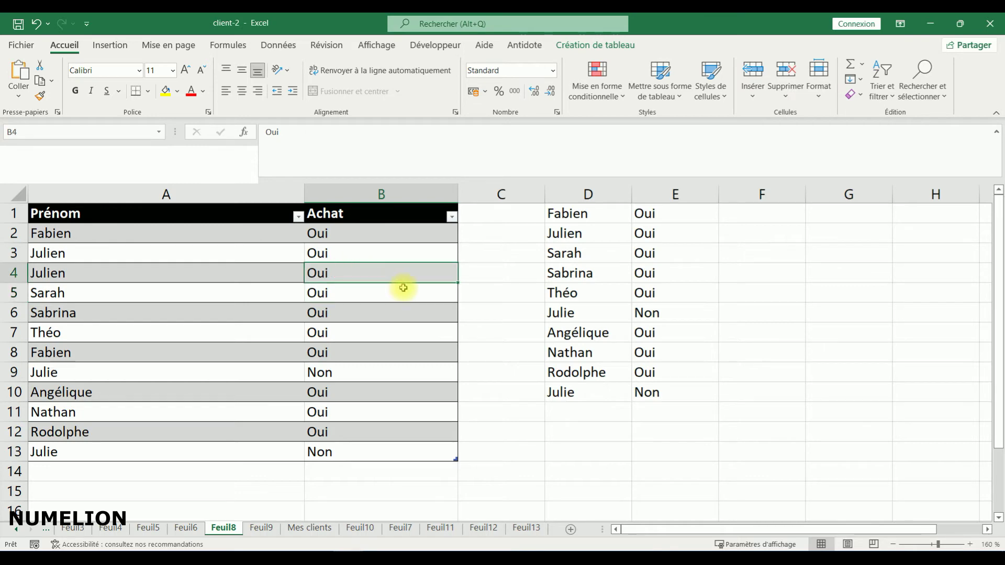
text(non)
key(Return)
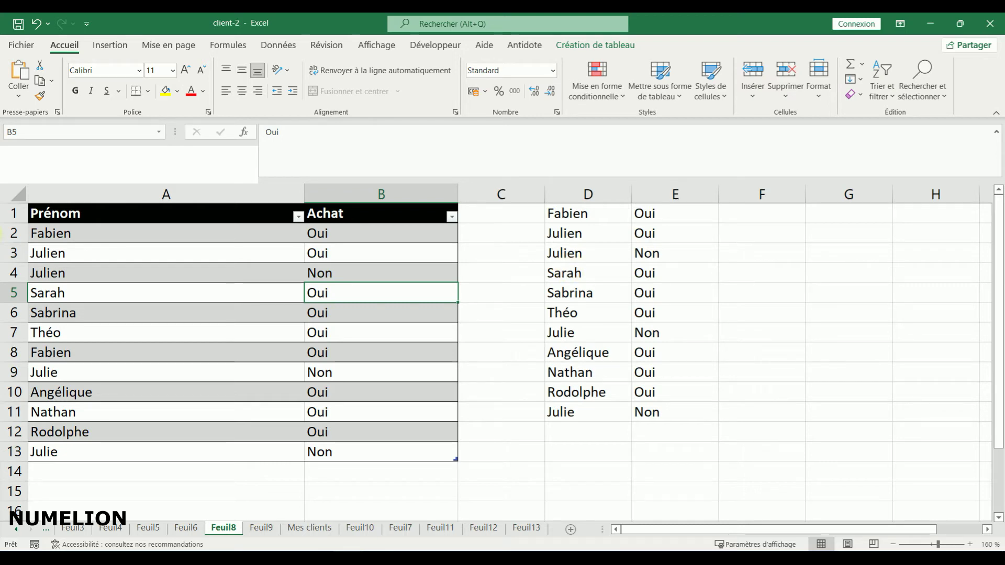
Step: Wrap the formula in D1 in the sort function so it reads =TRIER(UNIQUE(A2:B13))
click(589, 212)
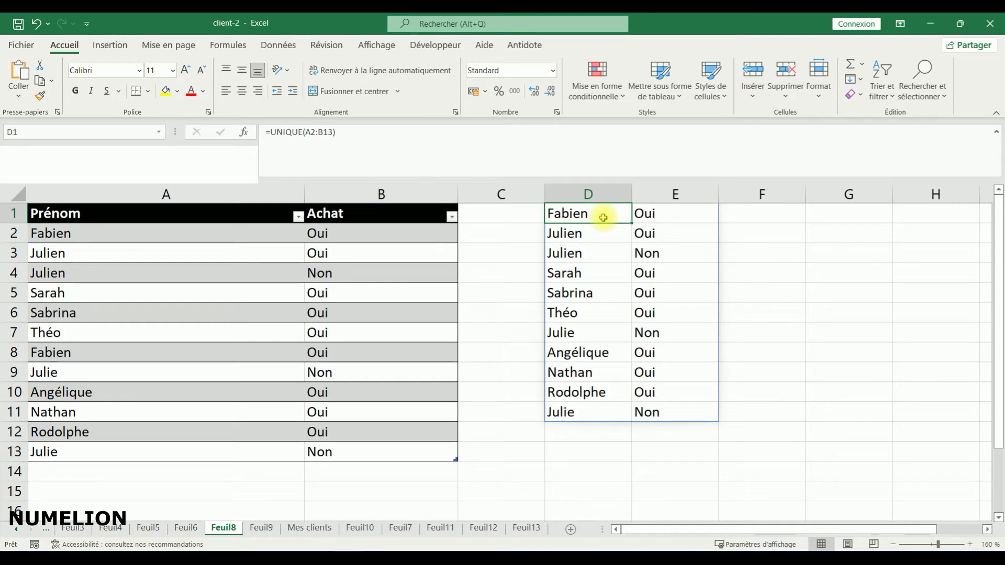
click(276, 131)
key(Left)
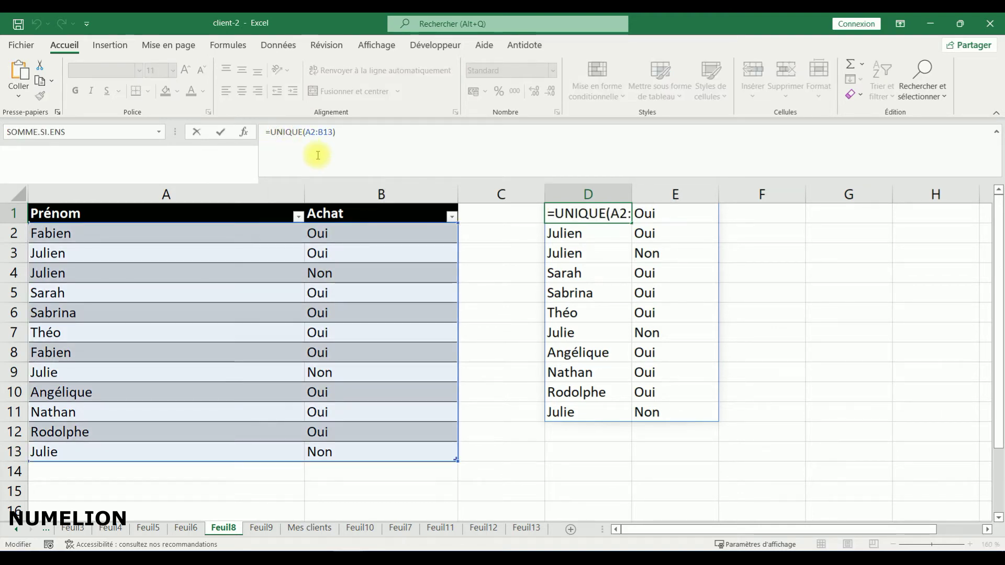
text(TRIER()
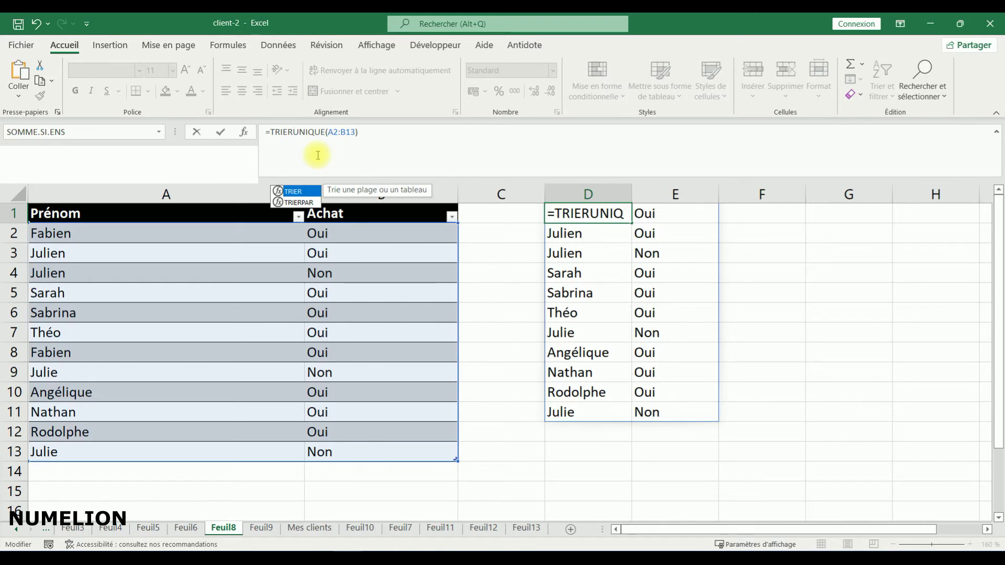
key(End)
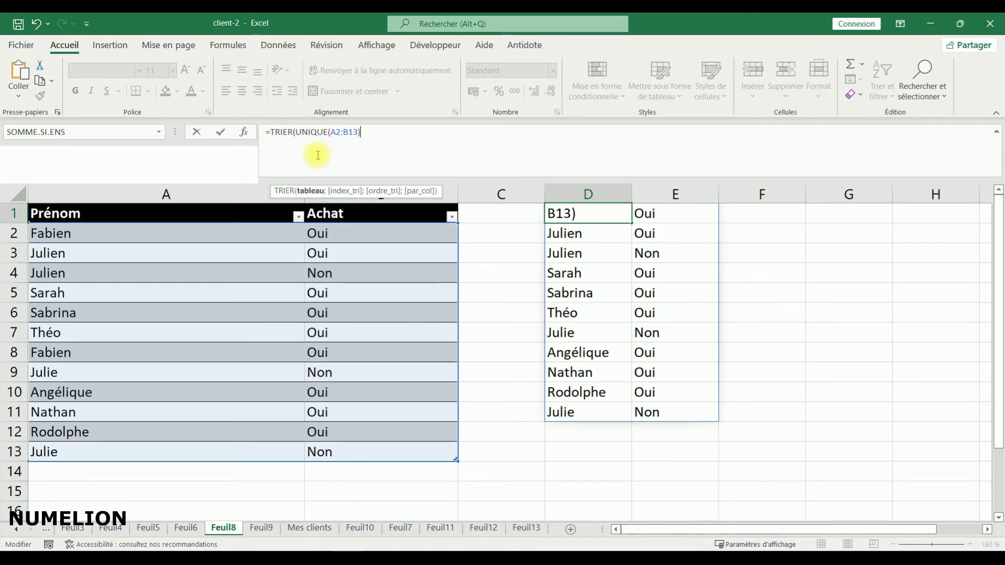
text())
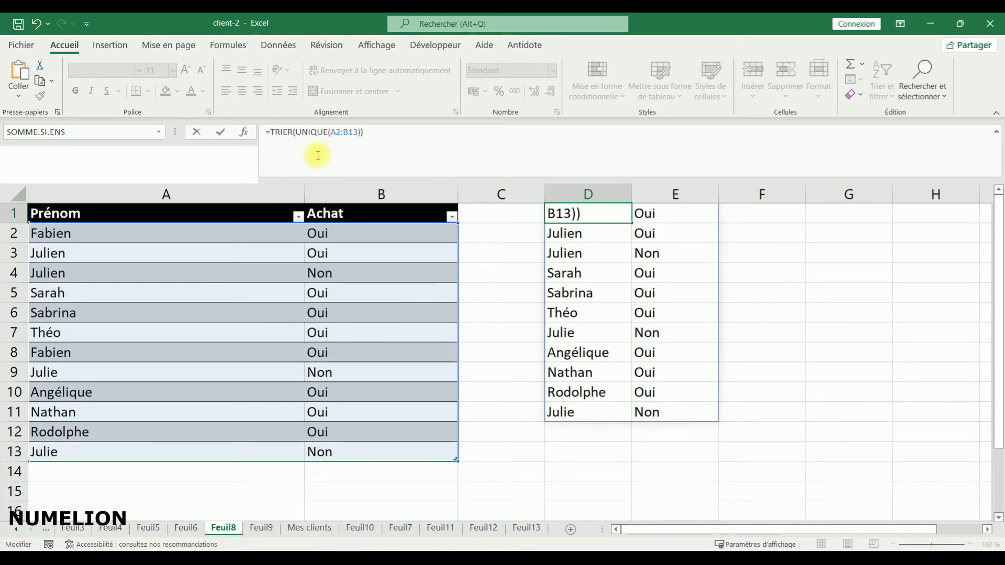
key(Return)
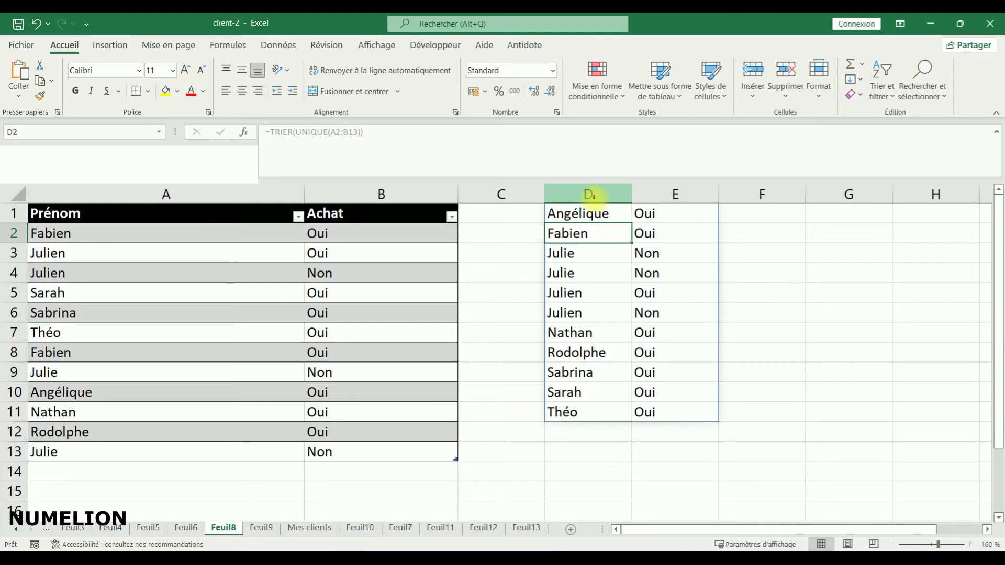
Step: Remove the TRIER function from the formula in D1, leaving =UNIQUE(A2:B13)
click(561, 218)
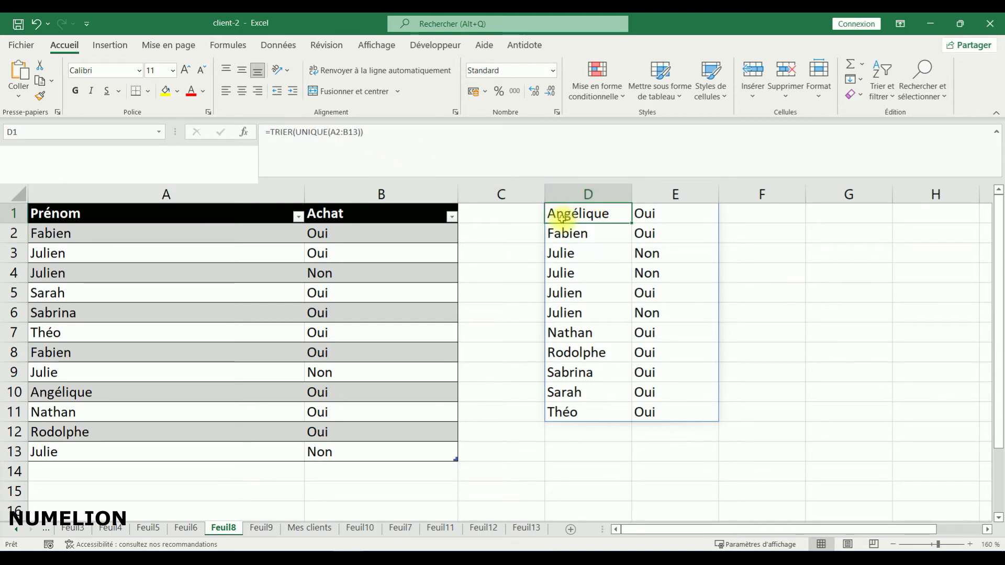
double_click(271, 133)
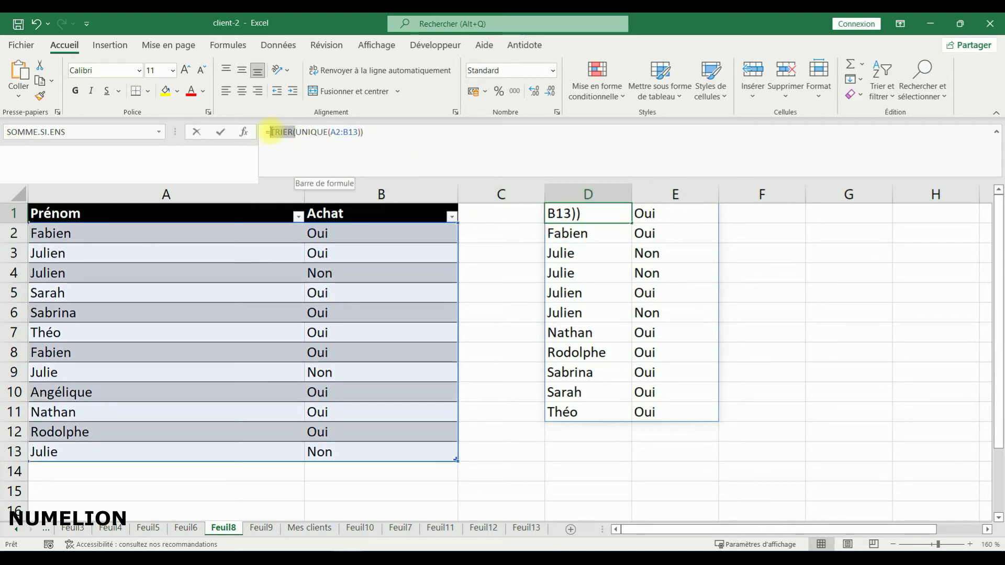
key(Delete)
click(342, 132)
key(BackSpace)
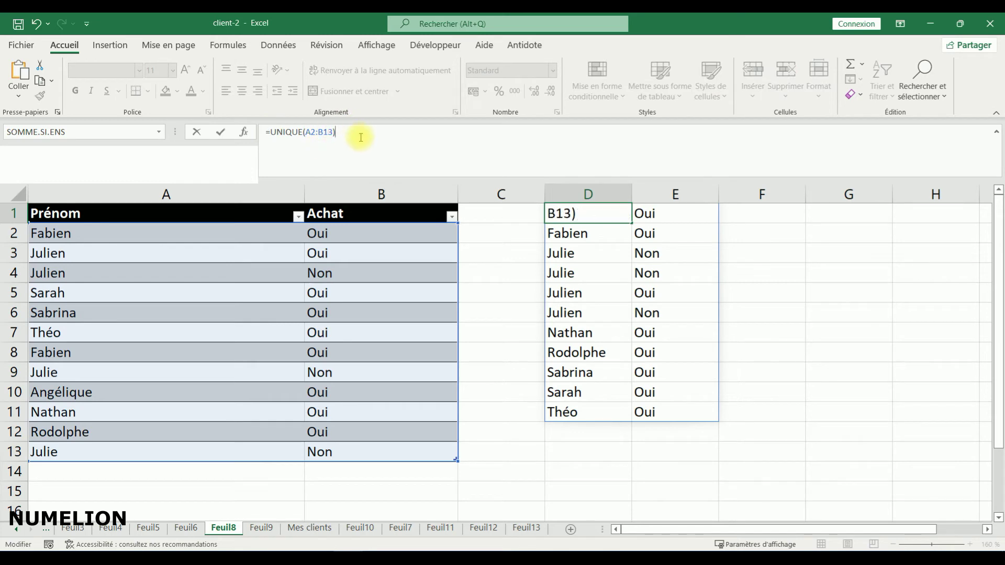
Step: Change the range inside the UNIQUE formula in D1 to A2:A13
click(333, 130)
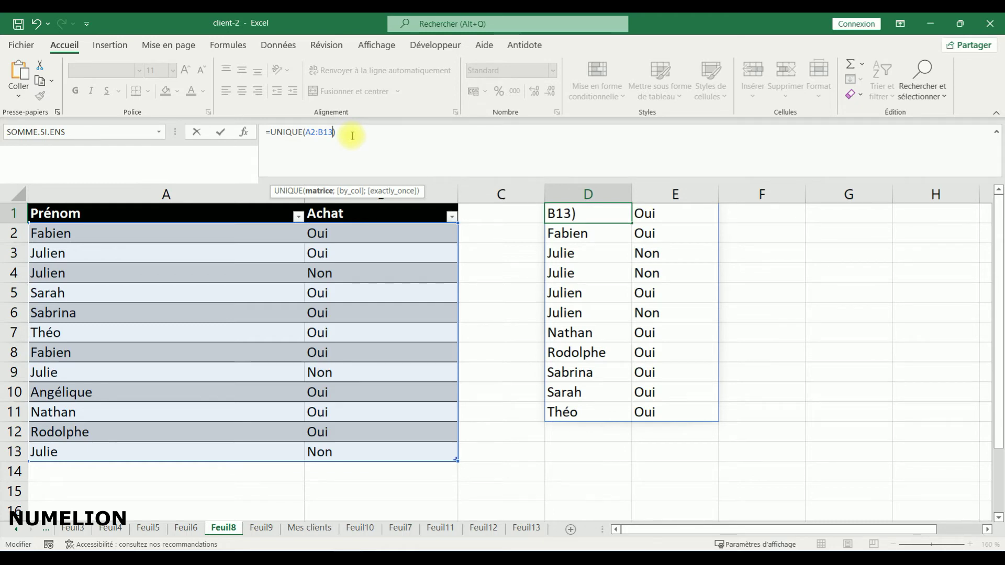
key(Left)
key(Left)
key(BackSpace)
text(A)
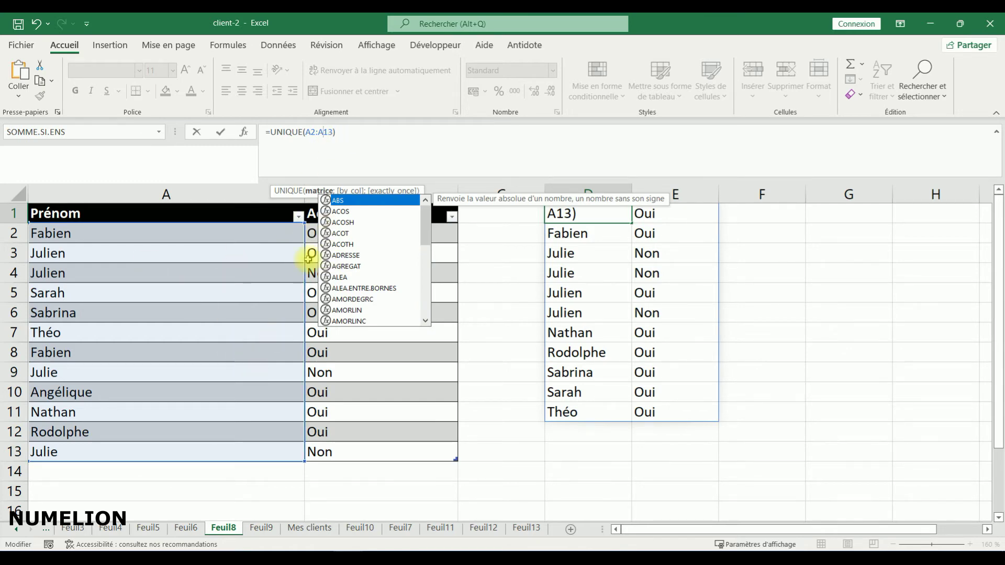
click(357, 157)
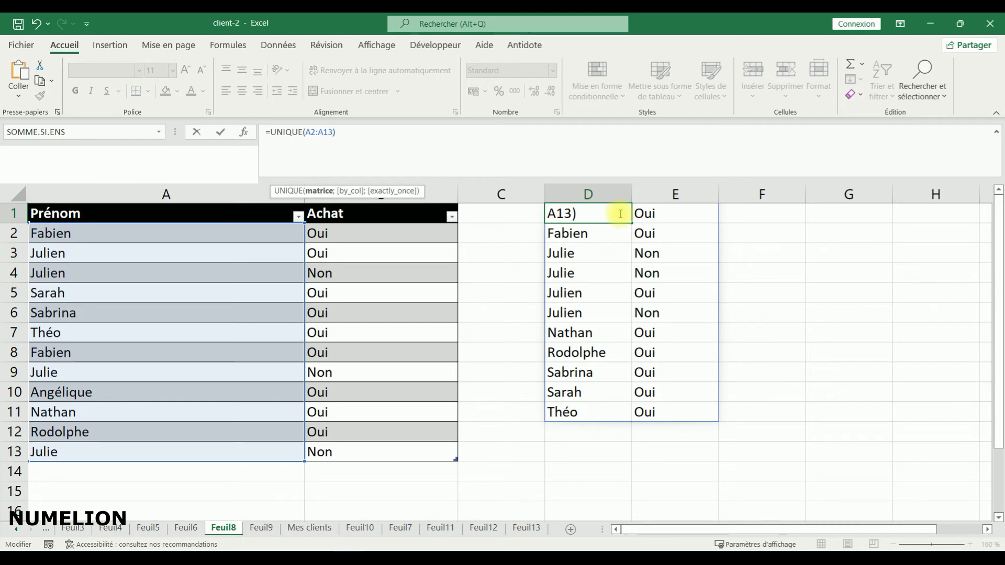
Step: Append &" - Achat : "& after the A2:A13 range inside the UNIQUE formula in D1
text(&""&)
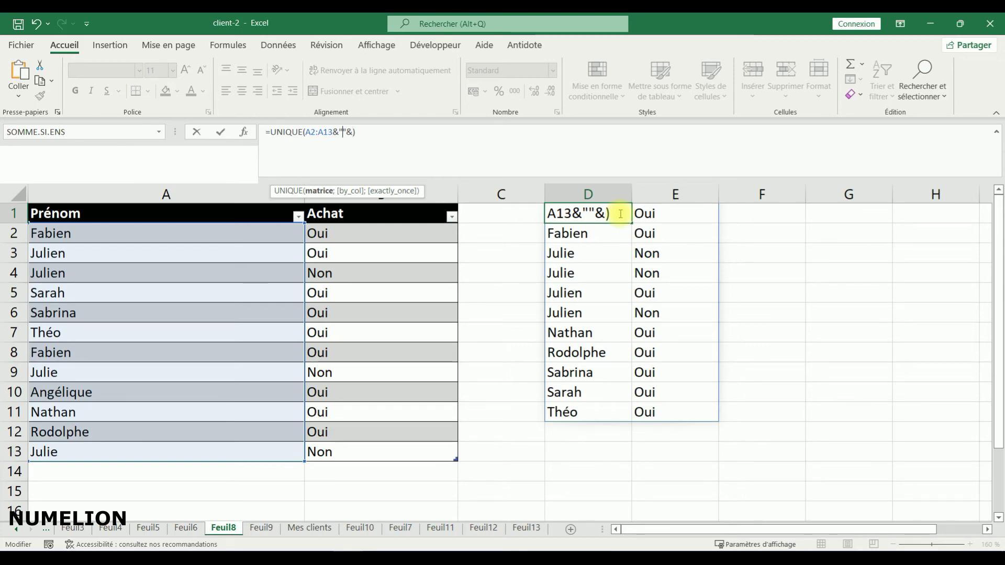
key(Left)
key(Left)
text(- Achet)
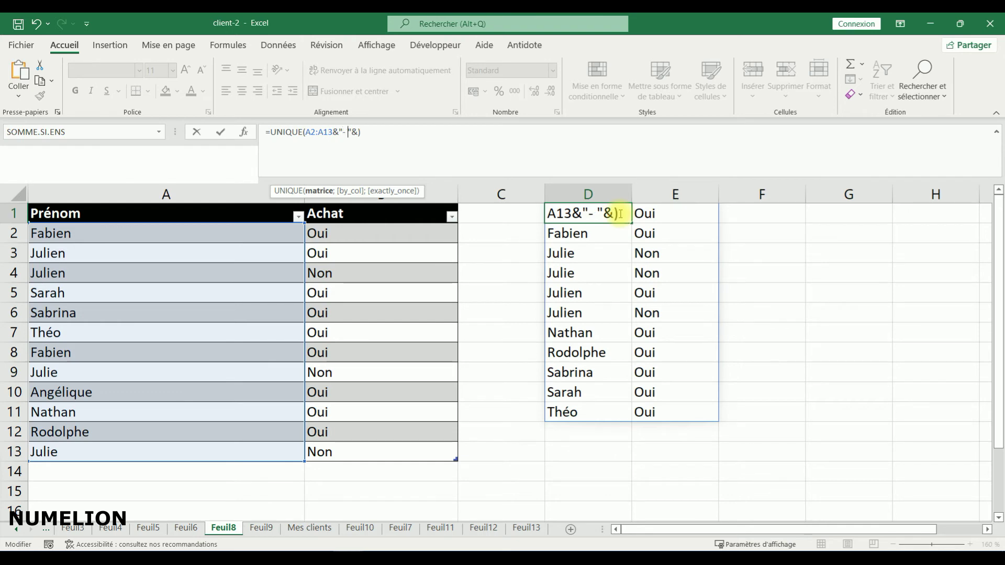
key(BackSpace)
key(BackSpace)
text(at :)
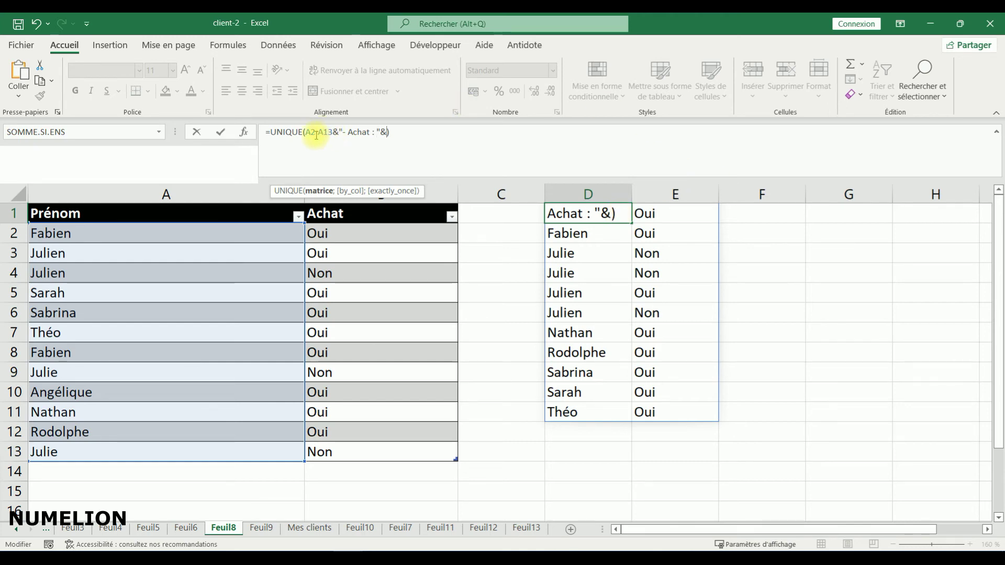
click(344, 131)
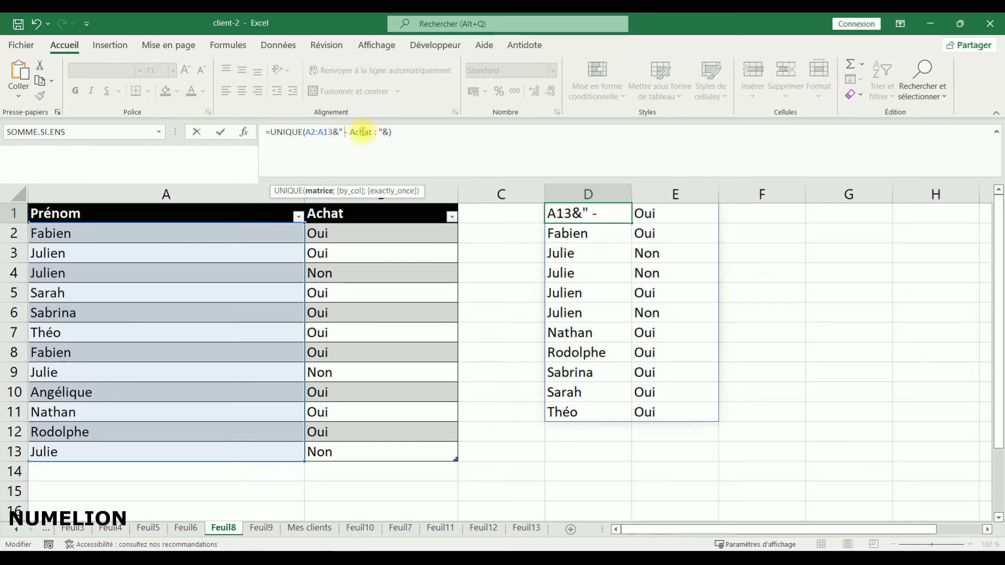
Step: Complete the D1 formula as =UNIQUE(A2:A13&" - Achat : "&B2:B13) and widen column D to fit the joined text
click(380, 132)
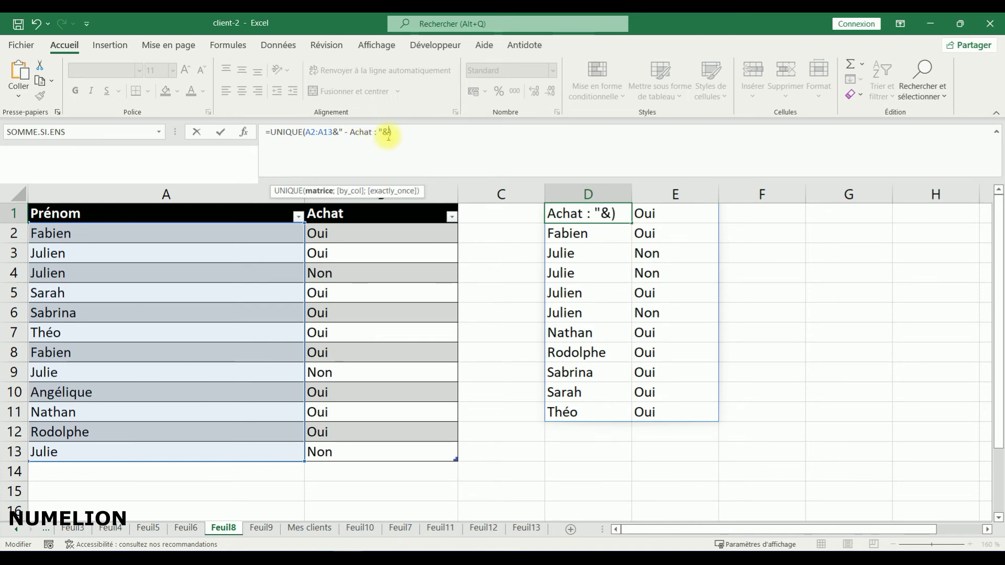
text(B)
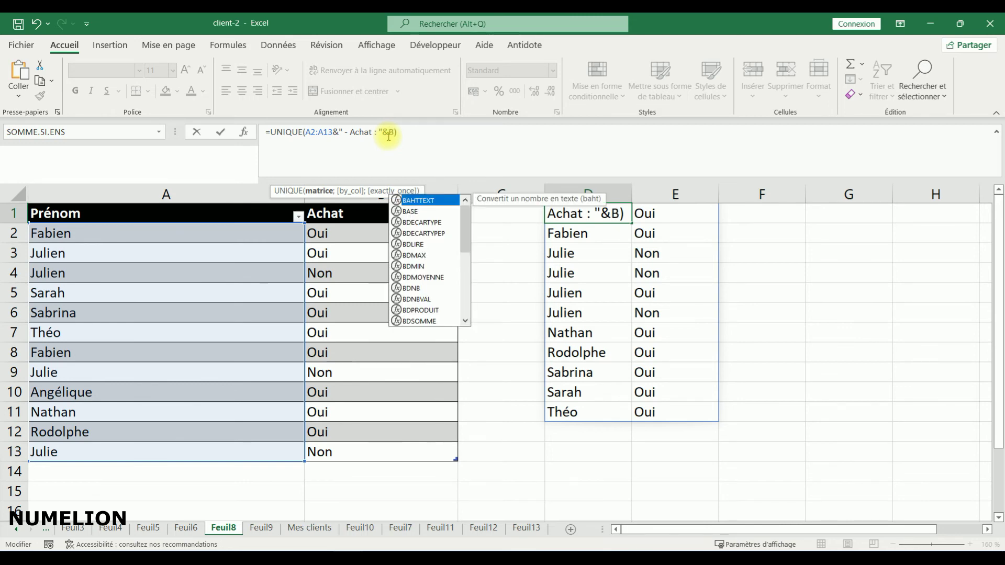
text(2:B13)
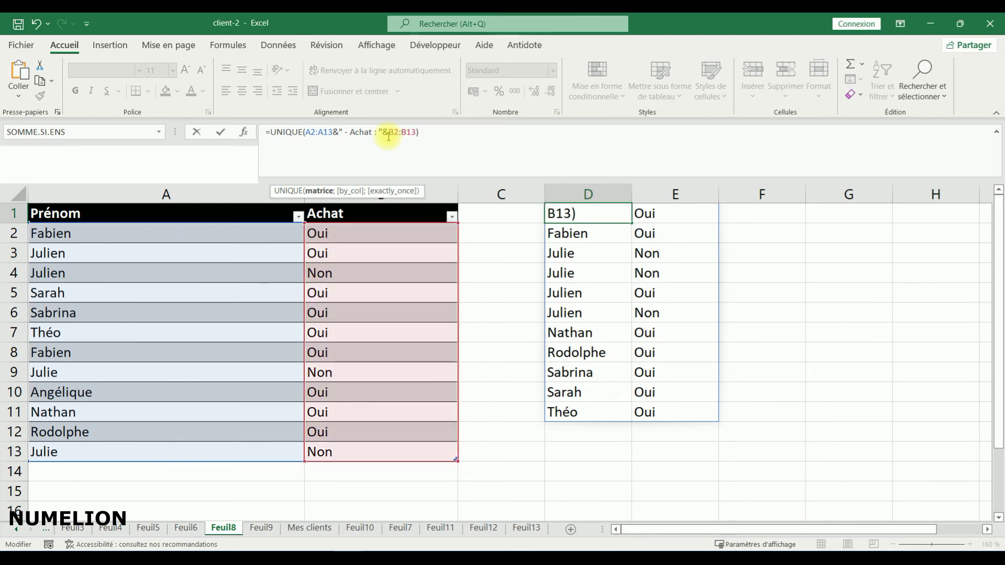
key(Return)
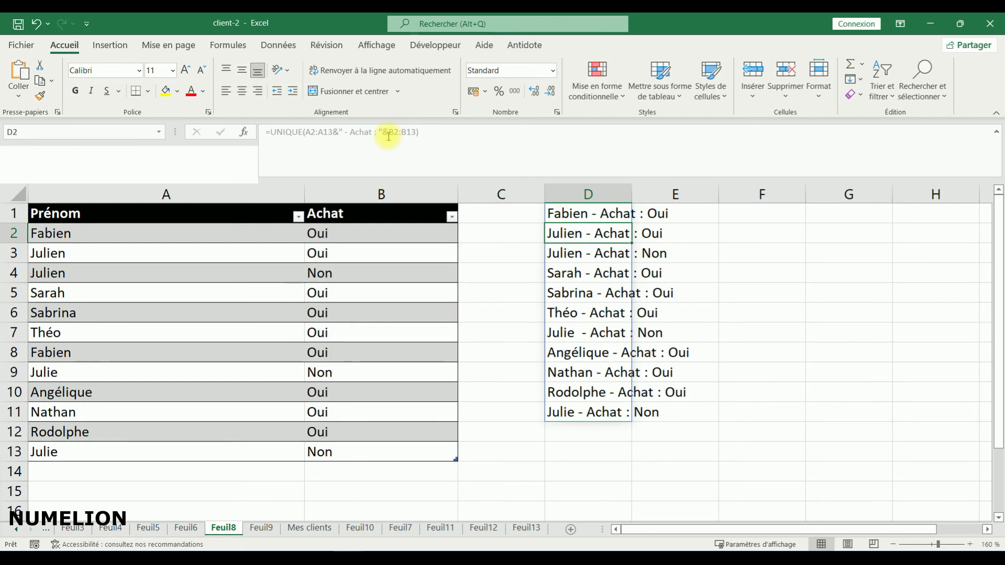
drag(632, 193, 723, 194)
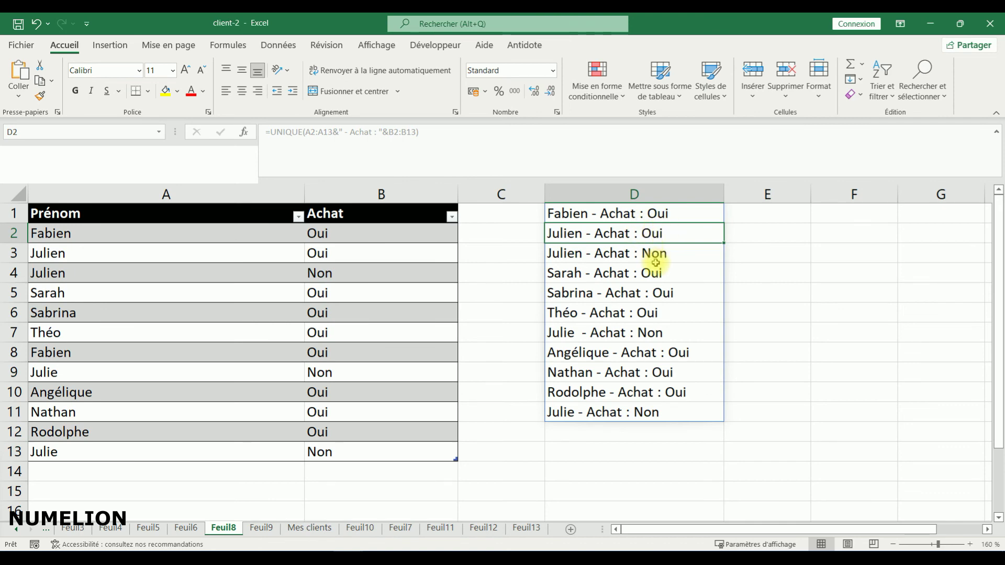
Step: Change the Achat value in cell B4 to Oui
click(339, 276)
text(oui)
key(BackSpace)
key(BackSpace)
key(BackSpace)
text(oui)
key(Return)
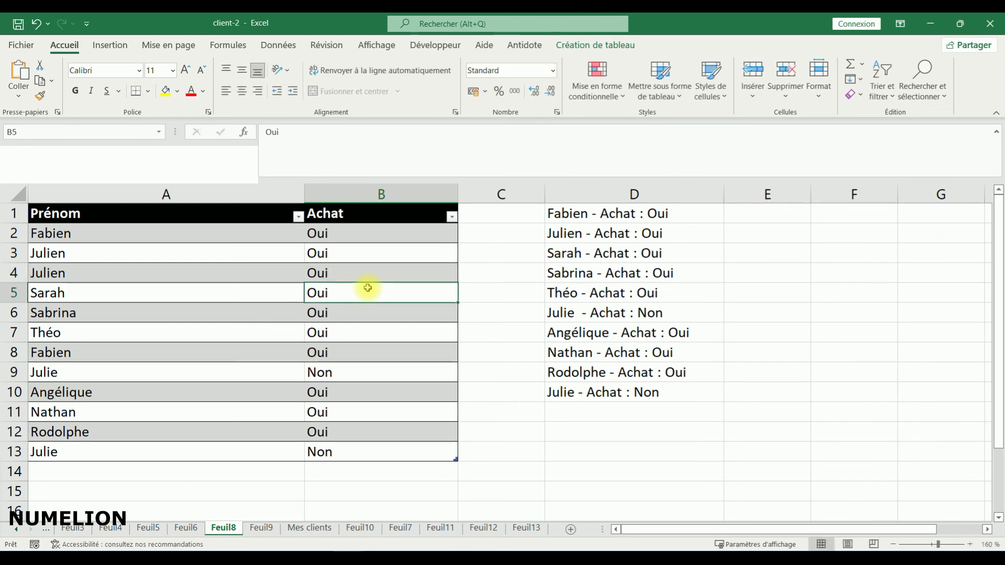